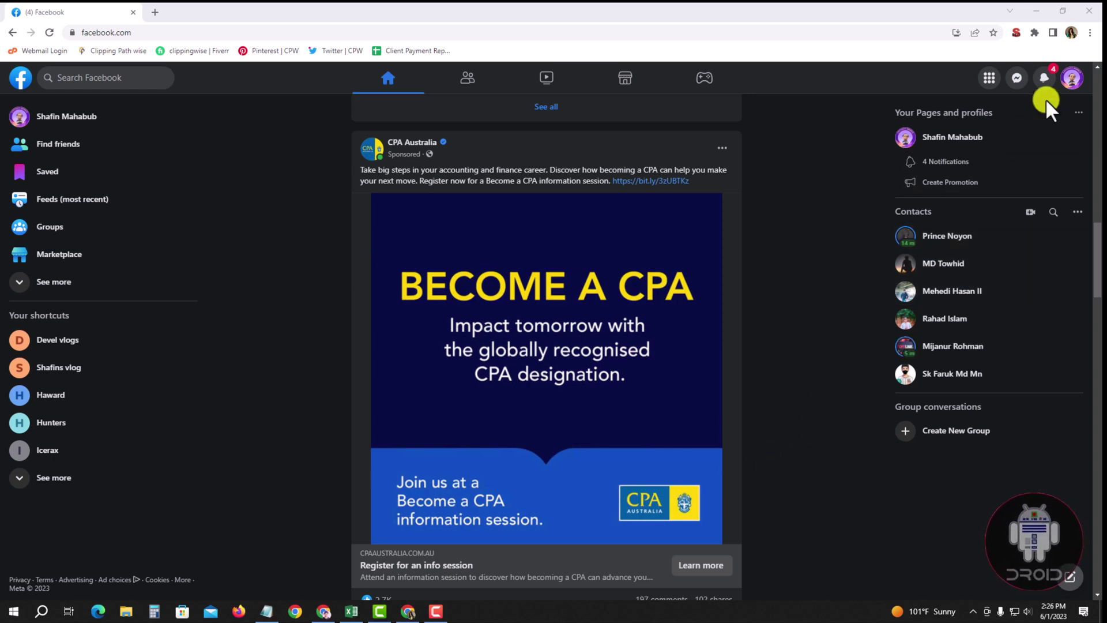
# Go to Settings > Language and region and edit the English (UK) Facebook language
pyautogui.click(1073, 85)
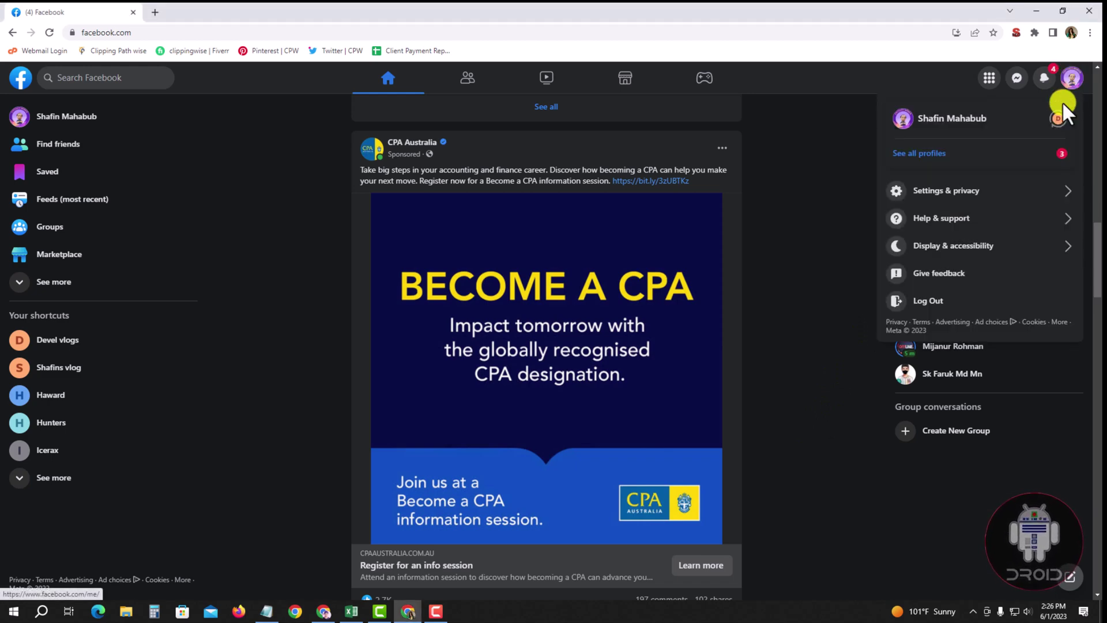
pyautogui.click(1020, 198)
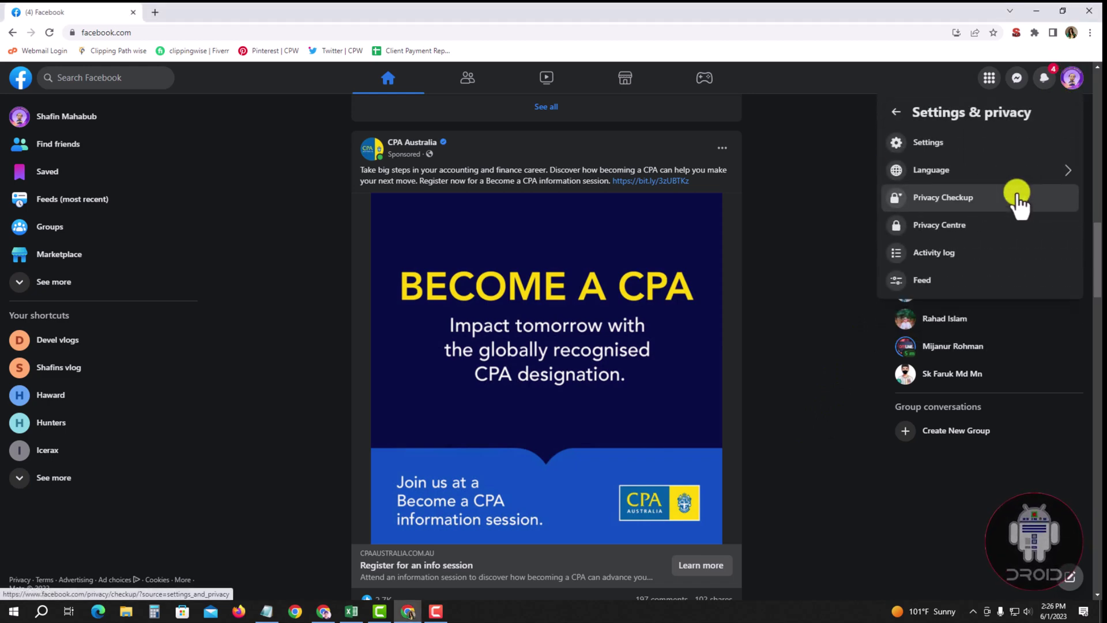
pyautogui.click(1035, 152)
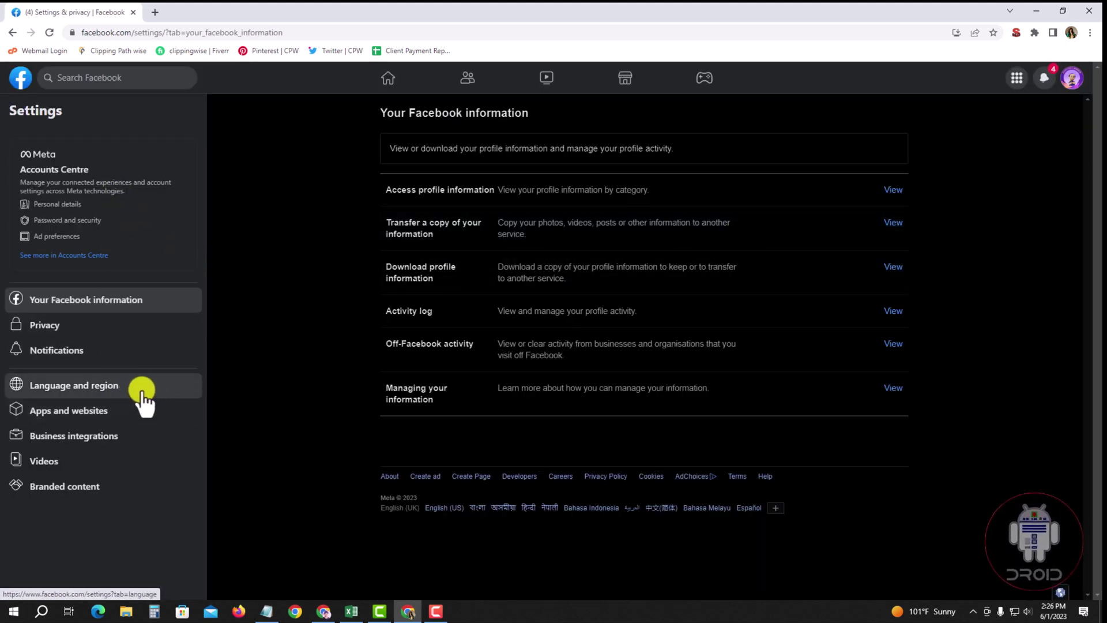
pyautogui.click(173, 389)
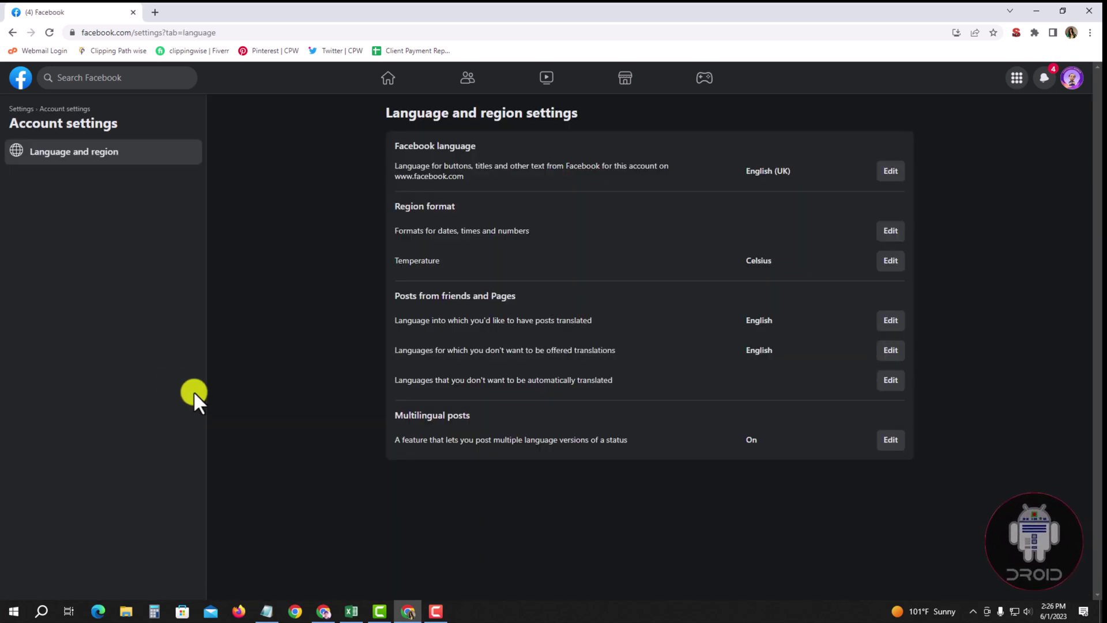
pyautogui.click(893, 173)
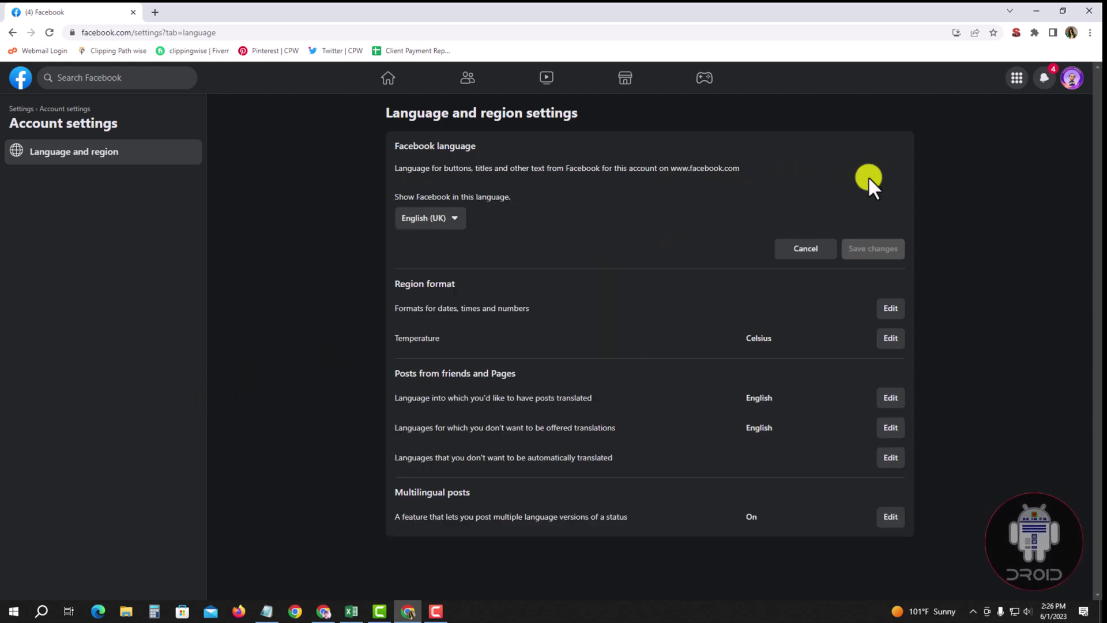
# Pick English (US) from the Facebook language dropdown
pyautogui.click(457, 220)
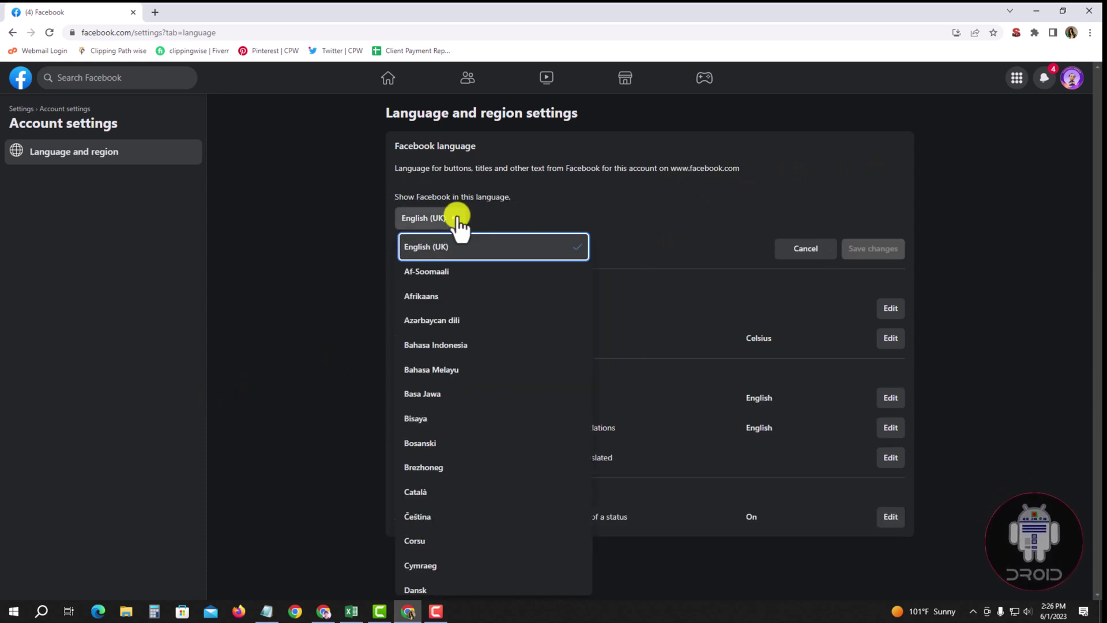
pyautogui.scroll(-1, 482, 344)
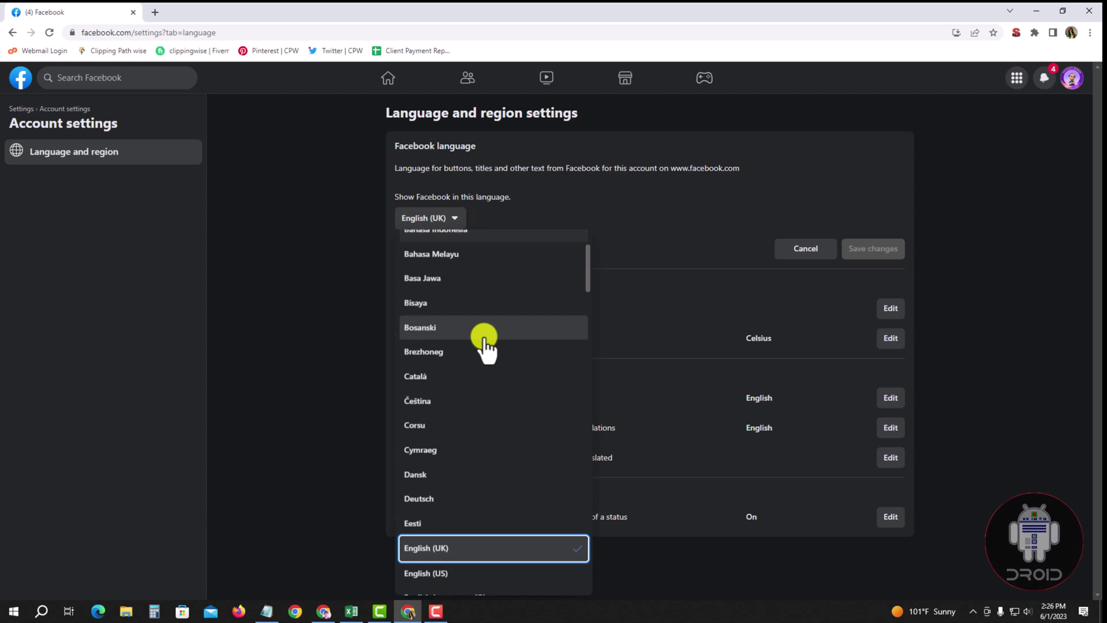
pyautogui.scroll(-1, 483, 344)
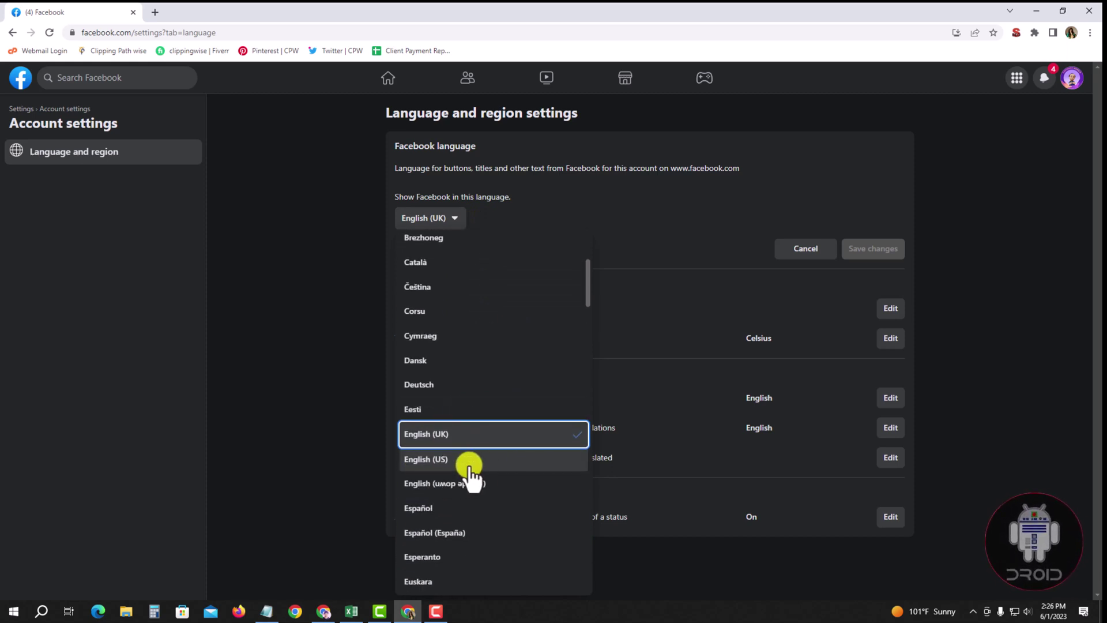
pyautogui.click(525, 467)
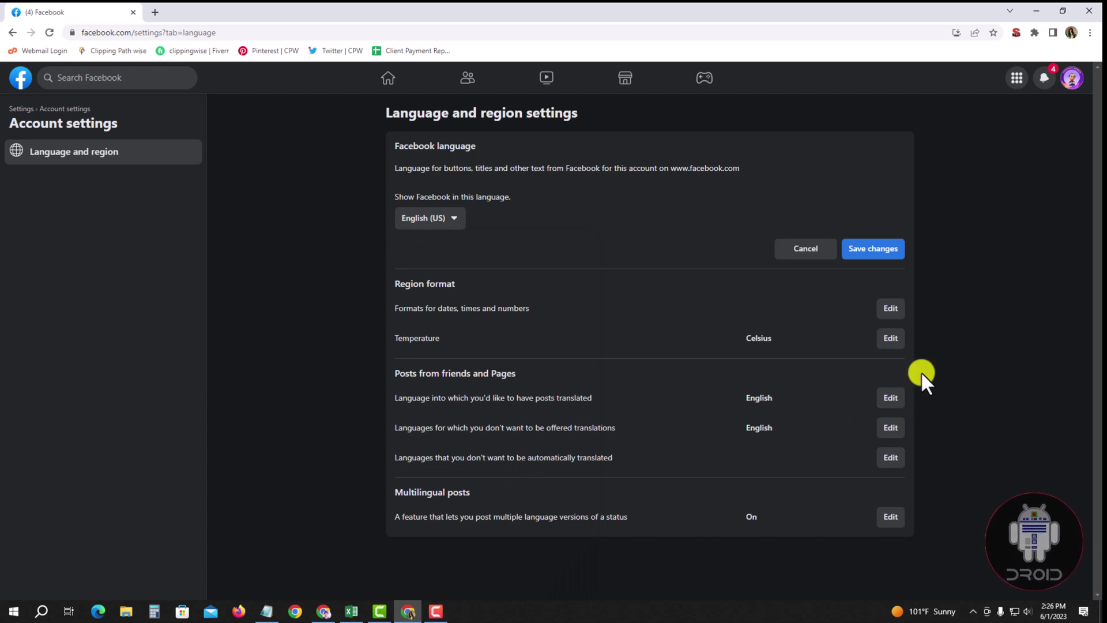
# Save the English (US) Facebook language change
pyautogui.click(887, 251)
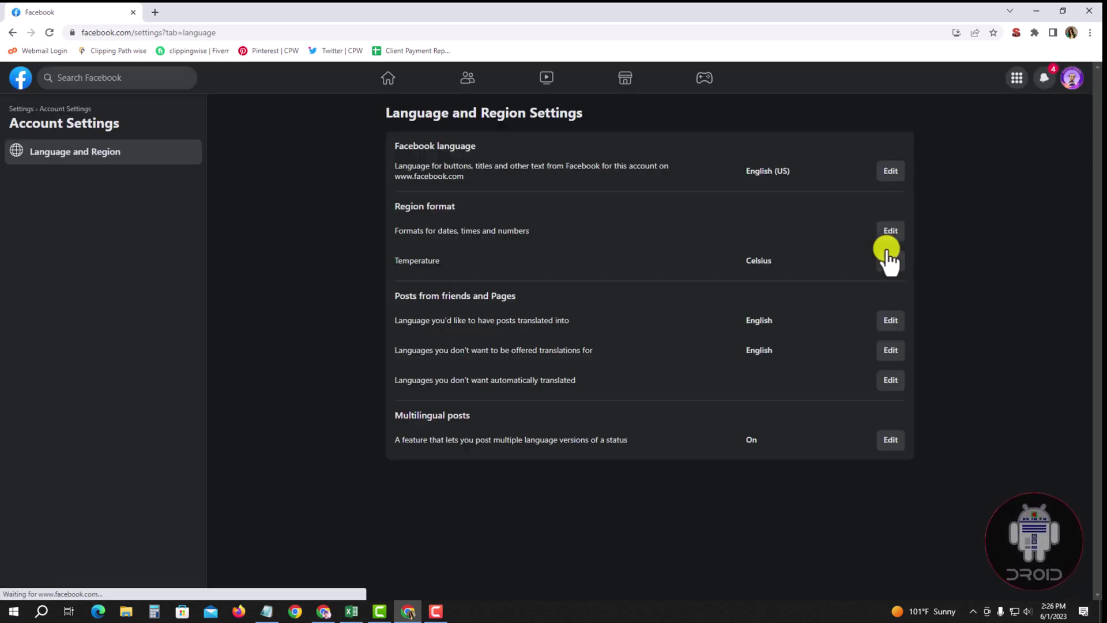